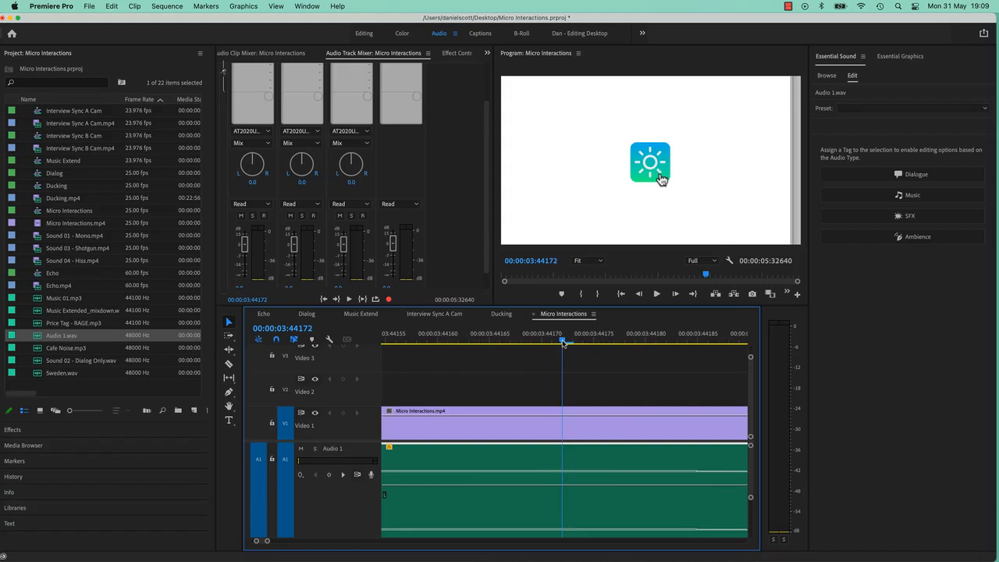
Move the playhead to 00:00:03:44175 and turn off audio time units for the Micro Interactions timeline.
drag(563, 344, 593, 340)
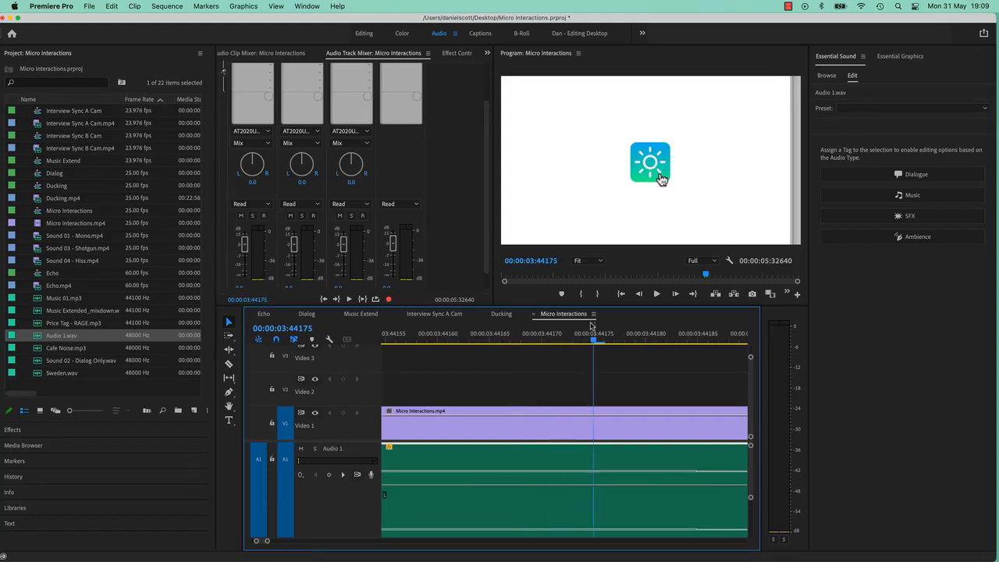
click(595, 316)
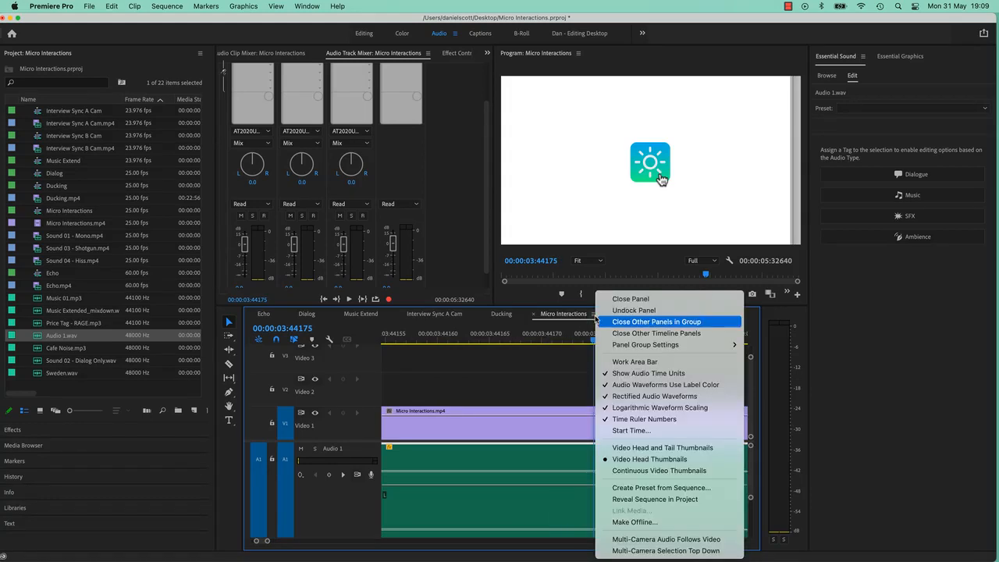
click(622, 374)
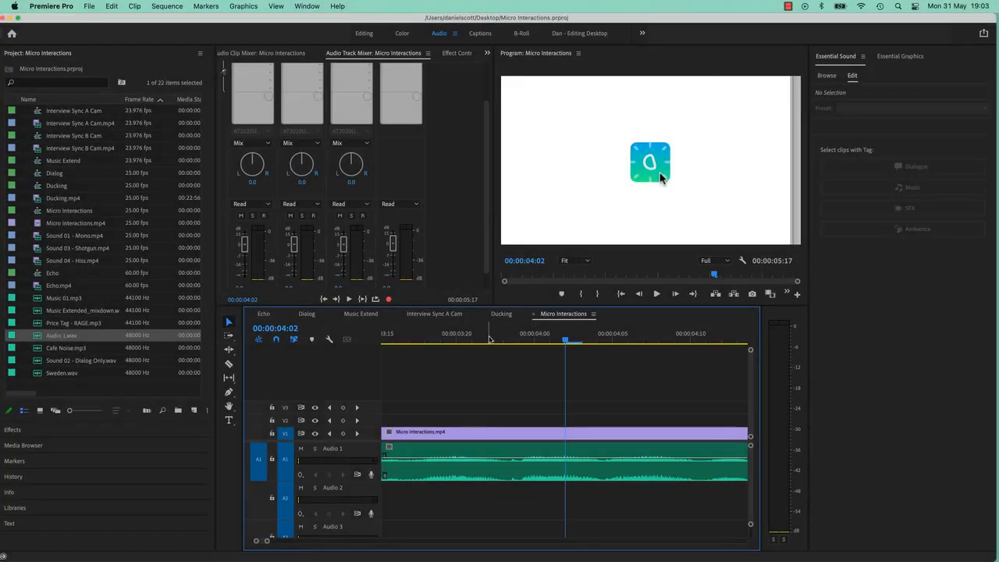
Scrub the playhead frame by frame between 00:00:03:22 and 00:00:03:24, stopping at 00:00:03:23.
click(489, 337)
mouse_move(502, 345)
mouse_down()
mouse_move(523, 345)
mouse_move(453, 347)
mouse_move(495, 346)
mouse_up()
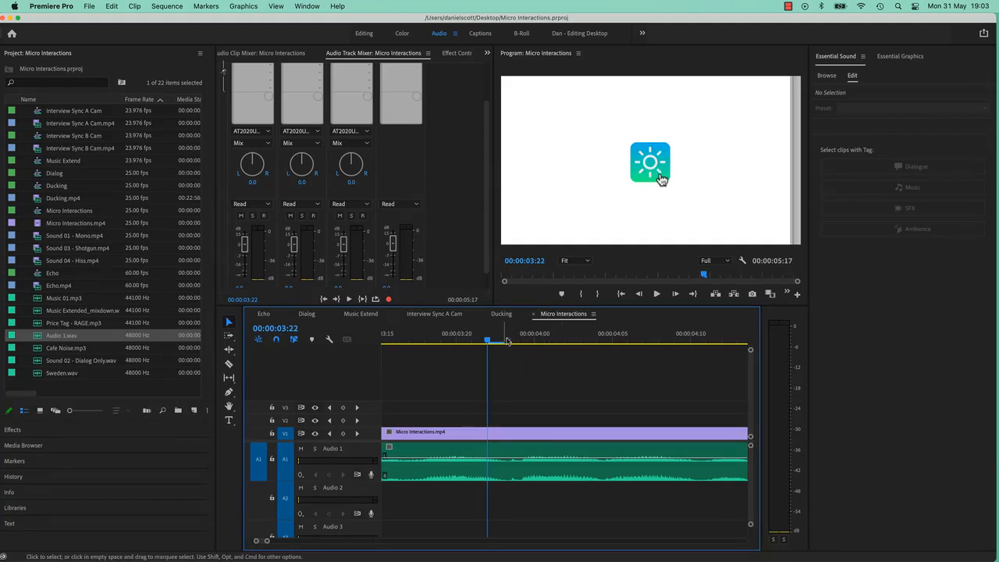
drag(507, 341, 510, 342)
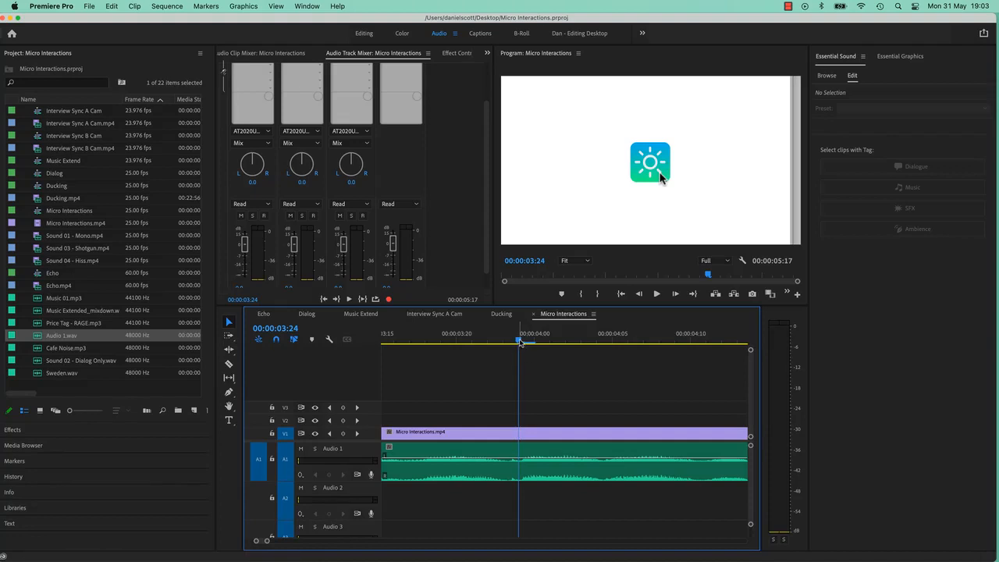
mouse_move(513, 343)
mouse_down()
mouse_move(503, 346)
mouse_move(521, 345)
mouse_move(503, 346)
mouse_up()
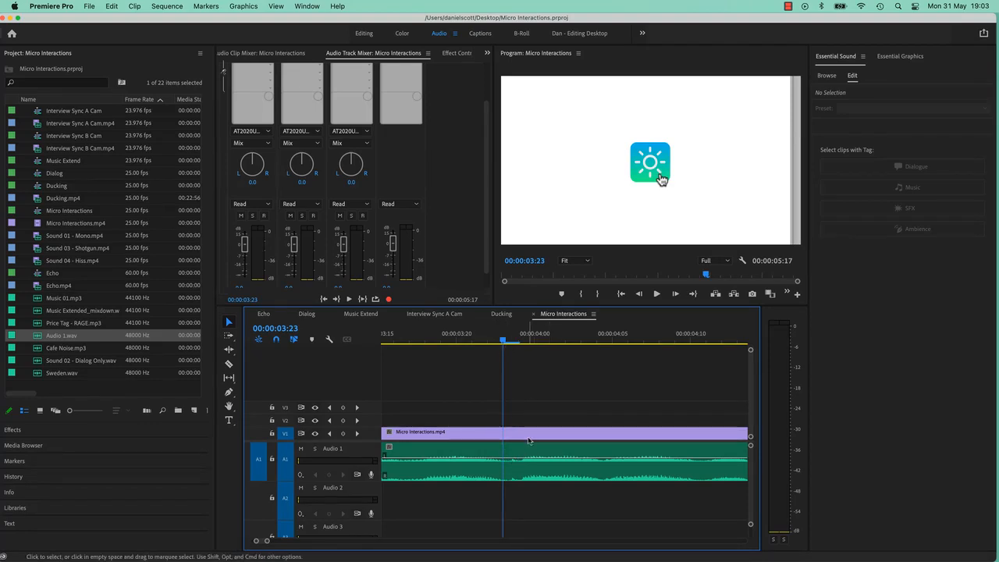
Select the Audio 1.wav clip and turn on audio time units for the Micro Interactions timeline.
click(530, 454)
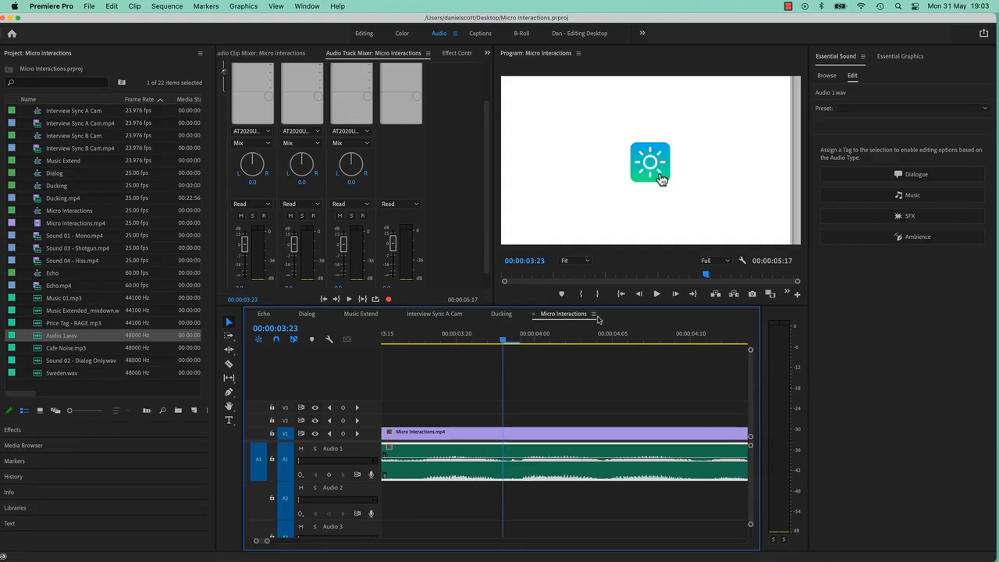
click(595, 315)
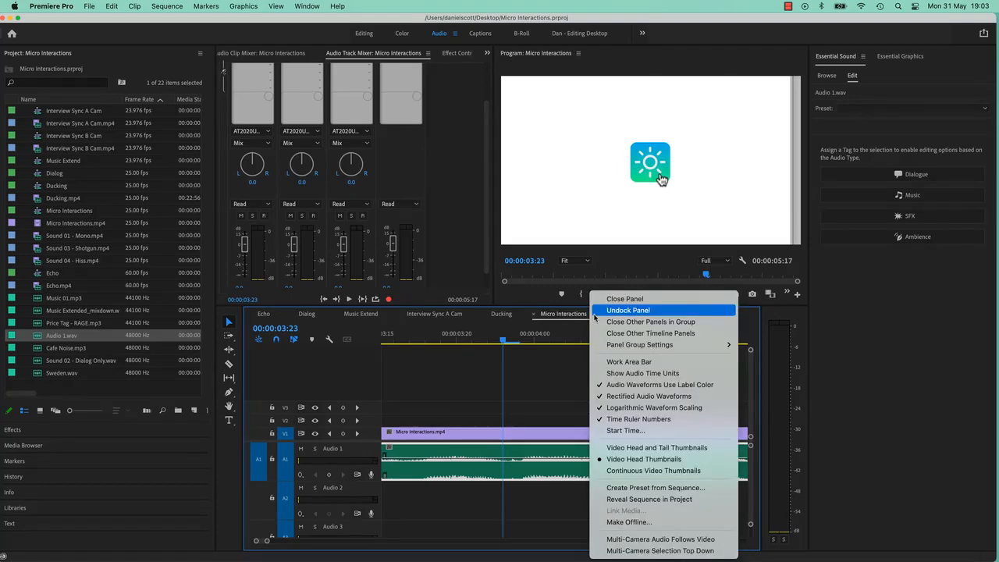
click(613, 375)
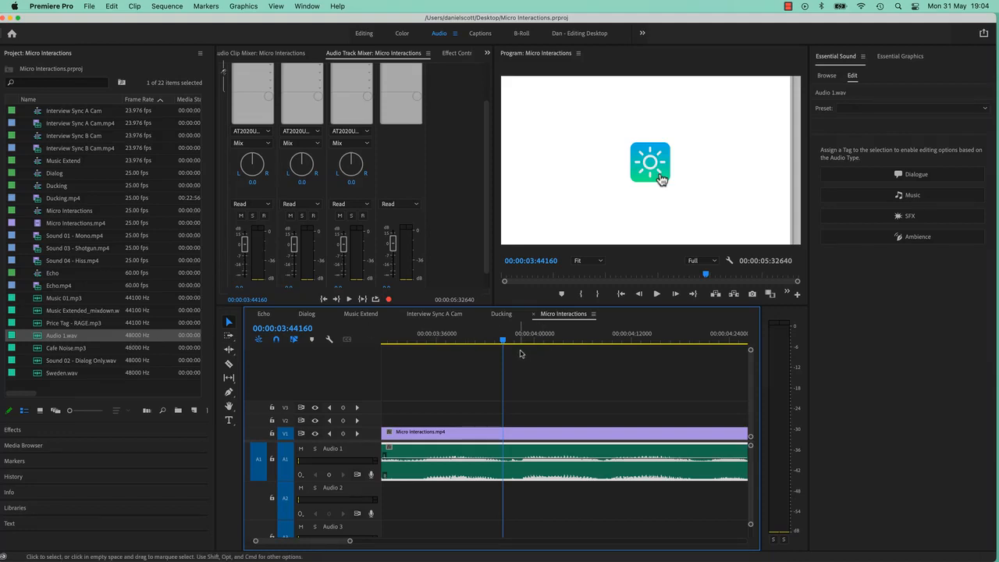
Position the playhead between video frames, at 00:00:03:44896 in audio time units.
key(equal)
key(equal)
key(equal)
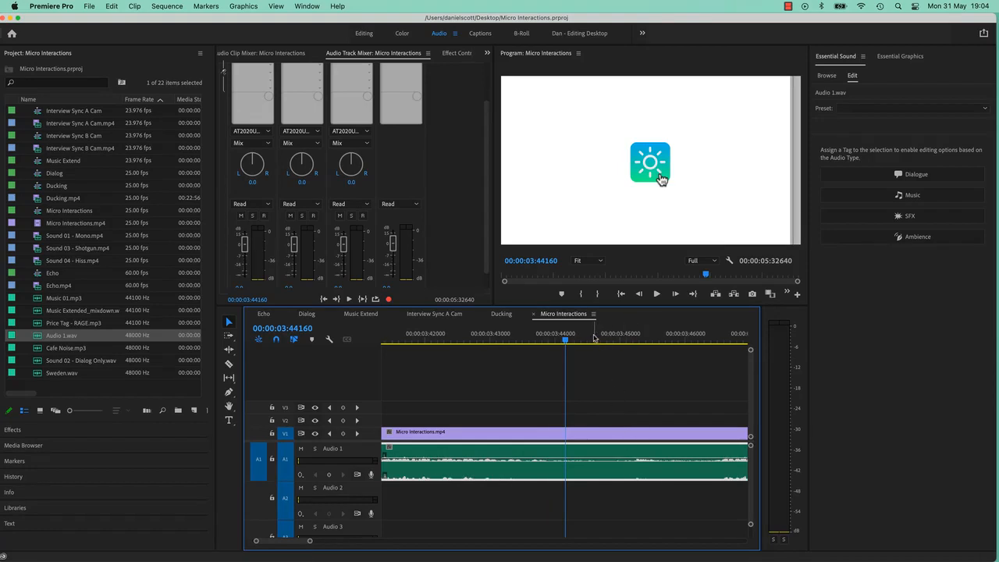
drag(594, 340, 613, 354)
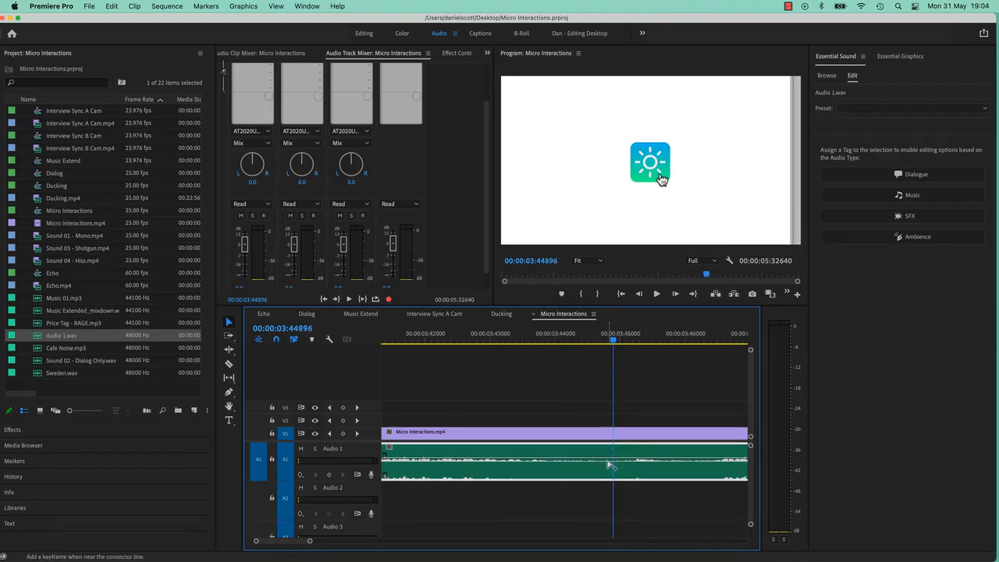
Add volume keyframes to Audio 1.wav around the playhead and lower the level between the inner ones to form a short dip.
super+click(606, 460)
super+click(627, 459)
super+click(619, 460)
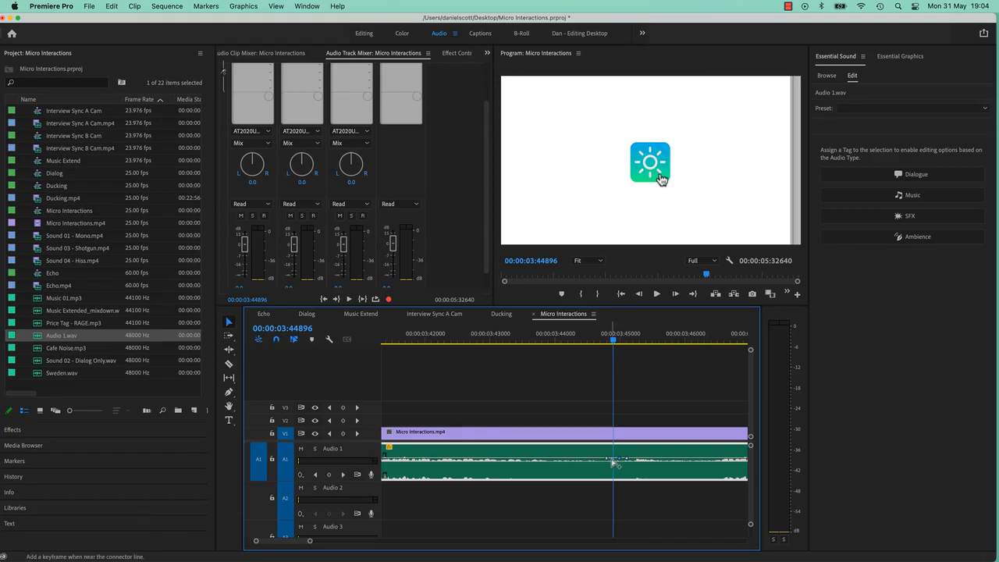
mouse_move(620, 460)
mouse_down()
mouse_move(623, 484)
mouse_move(618, 477)
mouse_up()
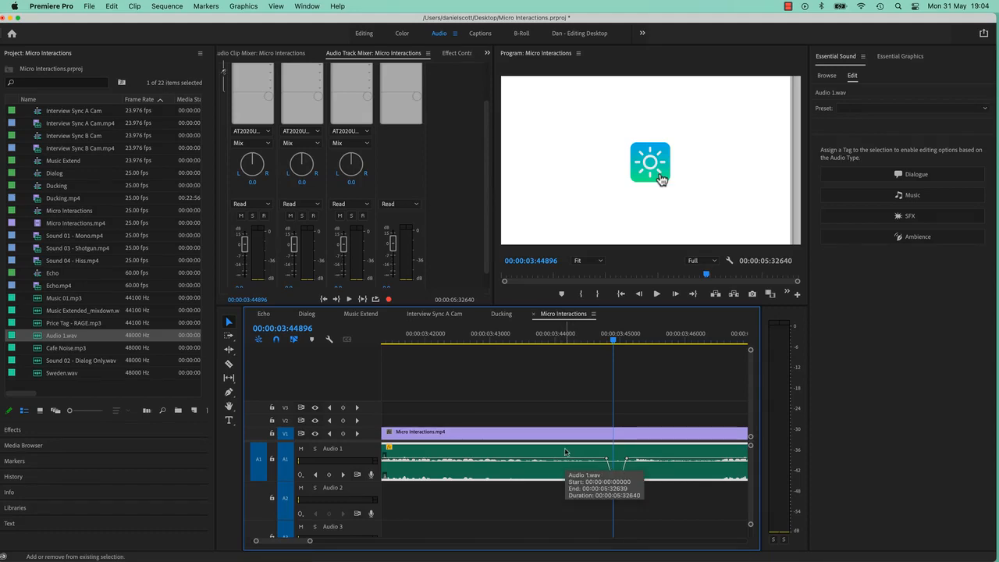
Expand all tracks and enlarge the audio tracks to inspect the volume dip on Audio 1.wav.
key(shift+=)
key(=)
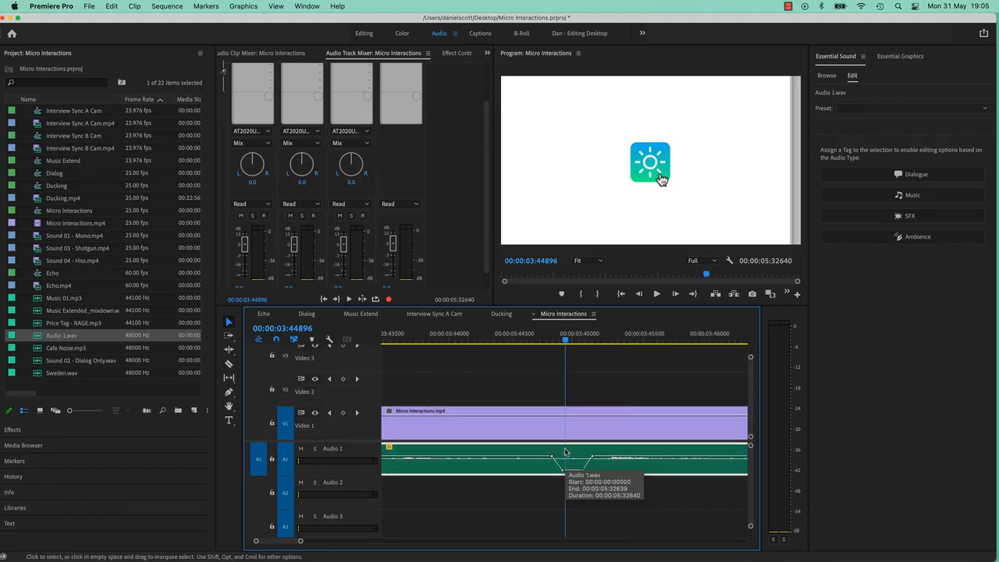
key(alt+=)
key(alt+=)
key(alt+=)
key(alt+=)
key(alt+=)
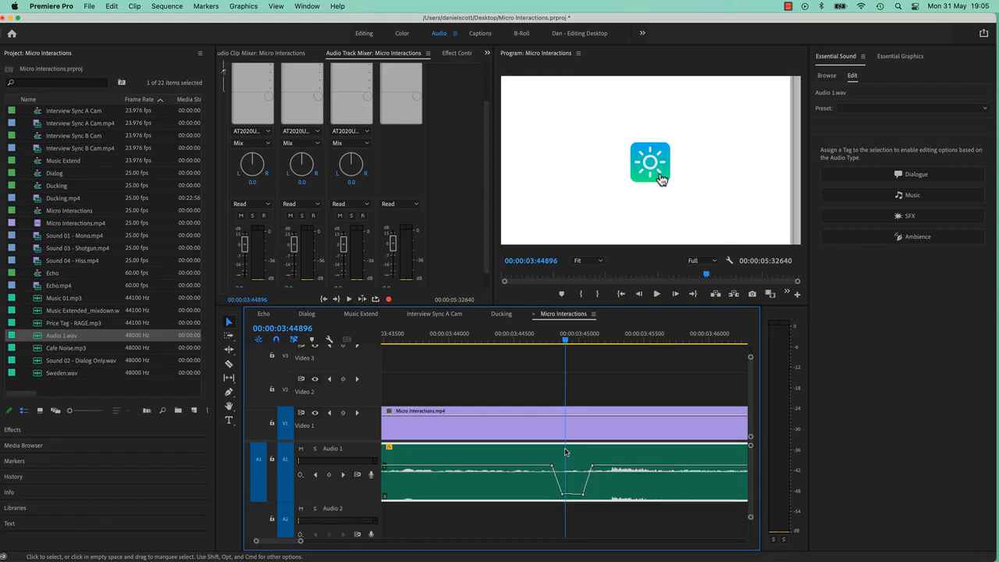
key(alt+=)
key(alt+=)
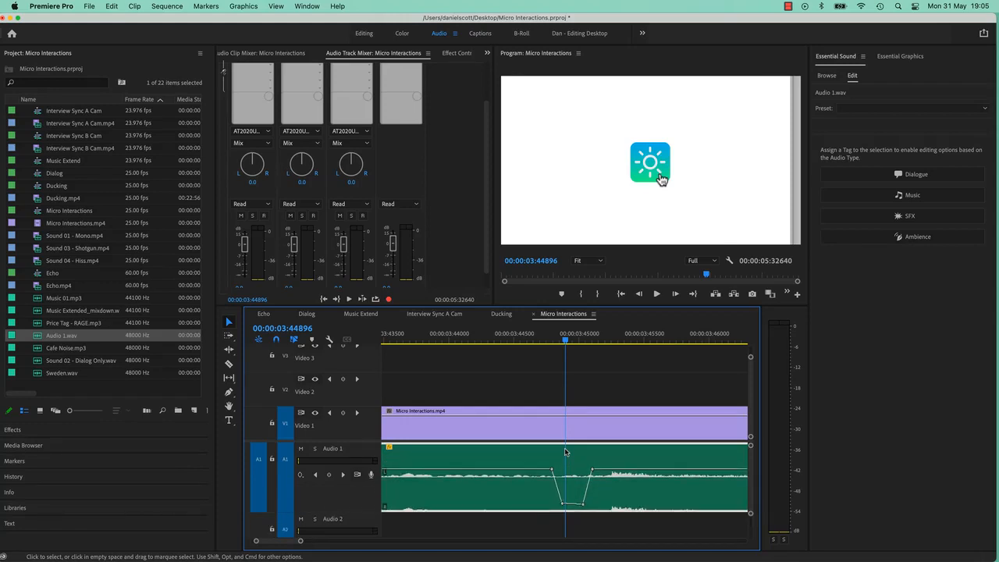
Shrink the audio tracks and collapse all video and audio tracks to their minimum height.
key(alt+minus)
key(alt+minus)
key(alt+minus)
key(alt+minus)
key(alt+minus)
key(alt+minus)
key(alt+minus)
key(shift+minus)
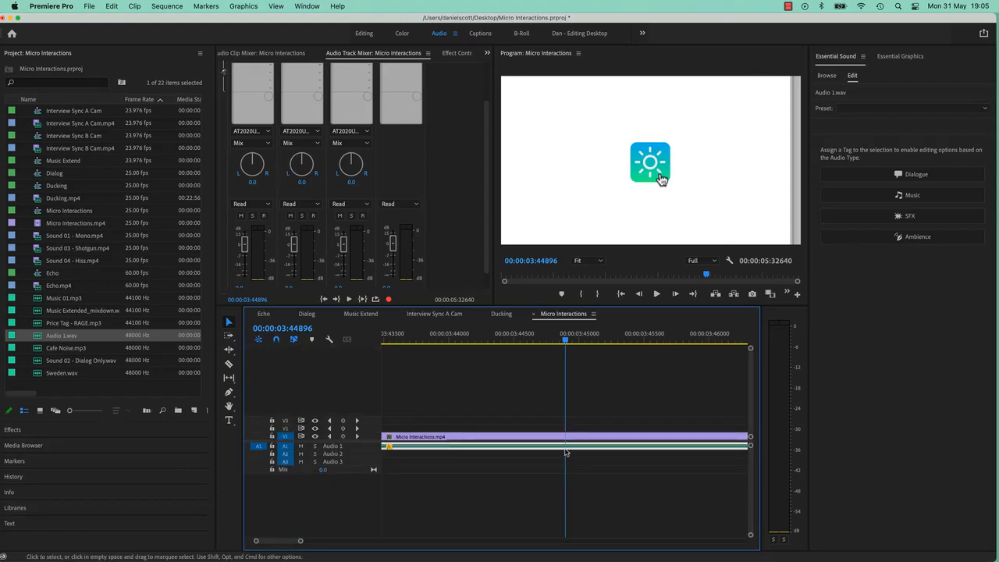
Enlarge only the audio tracks until Audio 1 fills the lower timeline, leaving the video tracks collapsed.
key(alt+=)
key(alt+=)
key(alt+=)
key(alt+=)
key(alt+=)
key(alt+=)
key(alt+=)
key(alt+=)
key(alt+=)
key(alt+=)
key(alt+=)
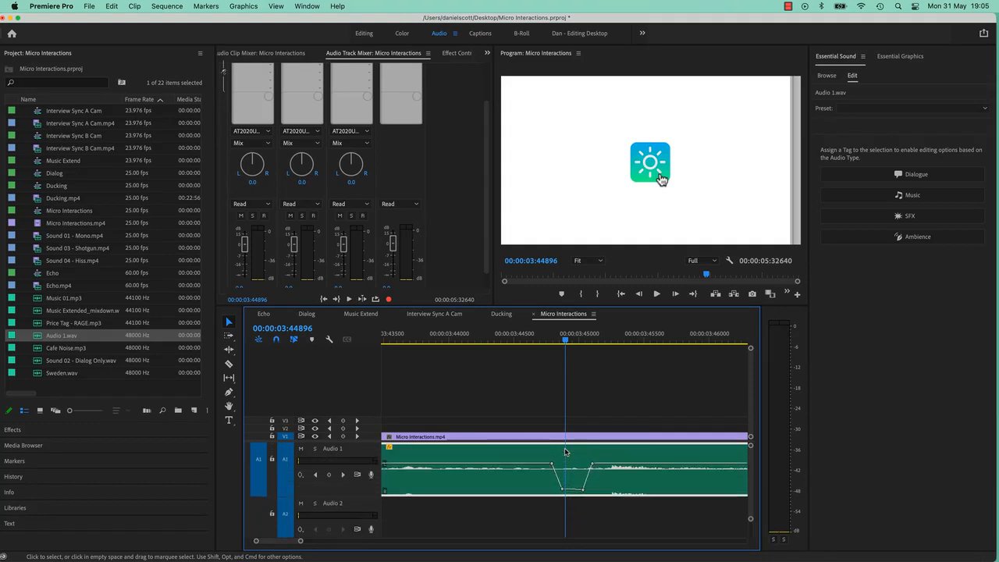
key(alt+=)
key(alt+=)
key(alt+=)
key(alt+=)
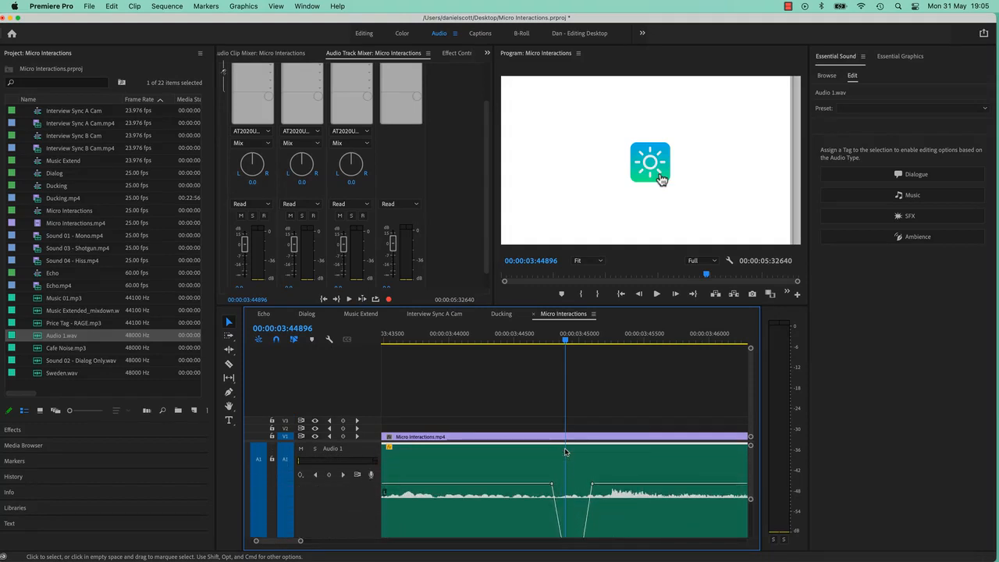
Reduce the audio track height so the whole volume dip on Audio 1.wav fits in view.
key(alt+minus)
key(alt+minus)
key(alt+minus)
key(alt+minus)
key(alt+minus)
key(alt+minus)
key(alt+minus)
key(alt+minus)
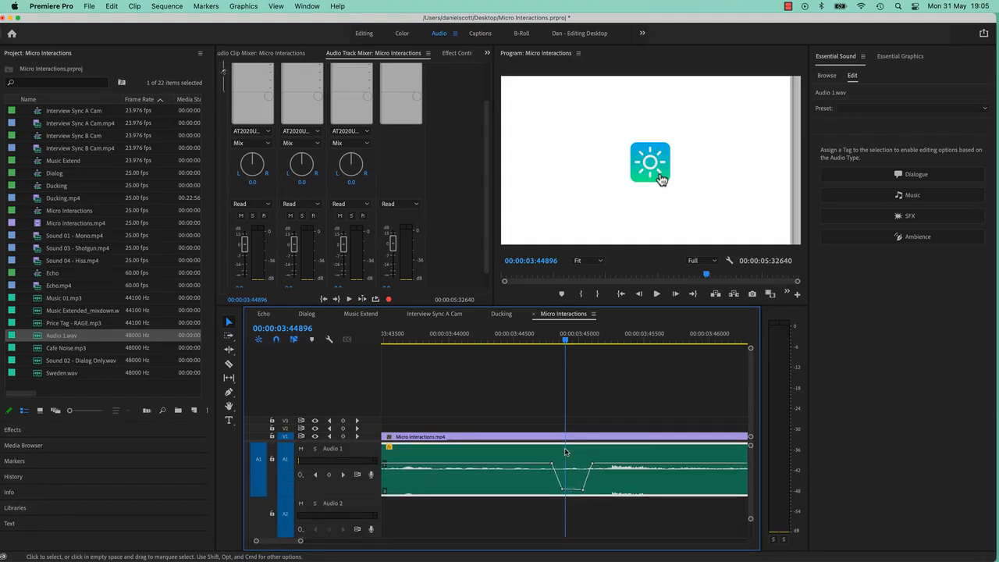
Zoom the timeline in to individual audio samples at the playhead and back out to show the full volume dip.
key(=)
key(=)
key(=)
key(=)
key(=)
key(=)
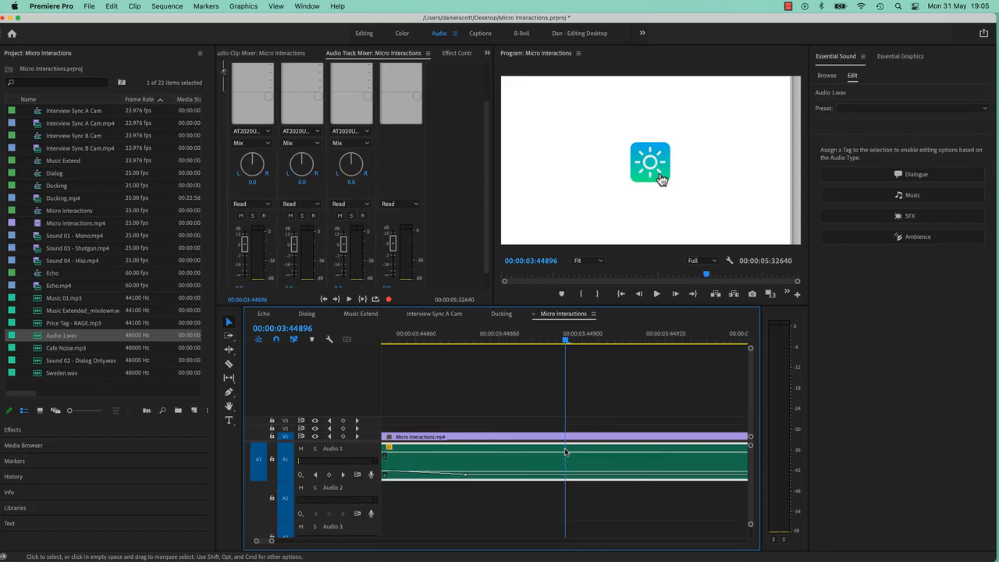
key(minus)
key(minus)
key(minus)
key(minus)
key(minus)
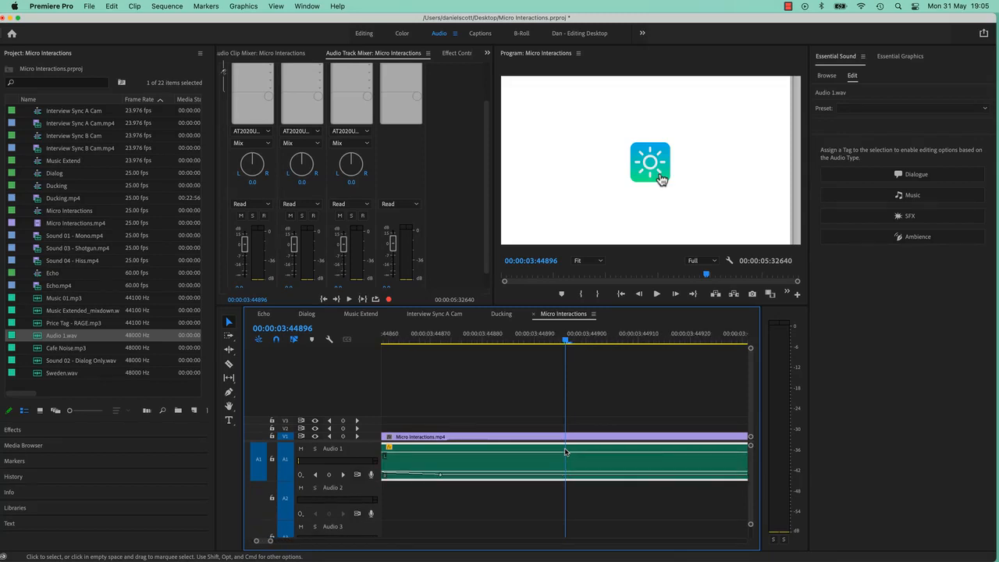
key(minus)
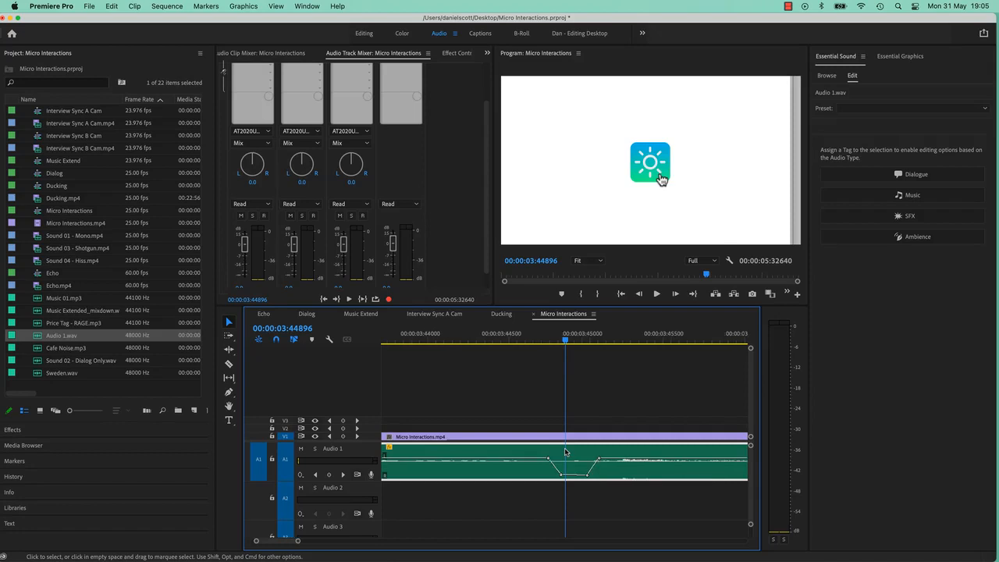
Move the playhead to 00:00:03:45277, just past the volume dip, and examine the waveform there.
click(628, 339)
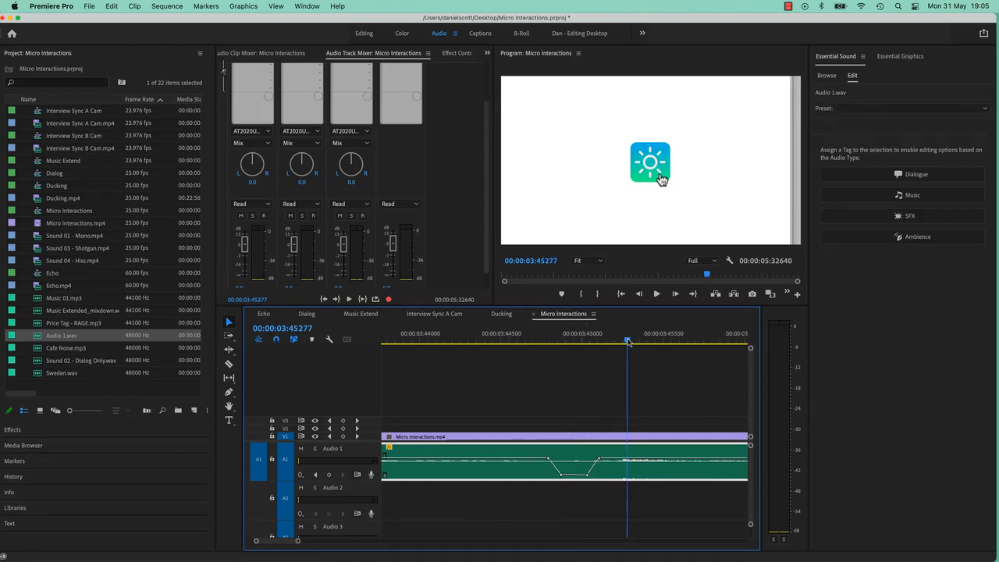
key(equal)
key(equal)
key(equal)
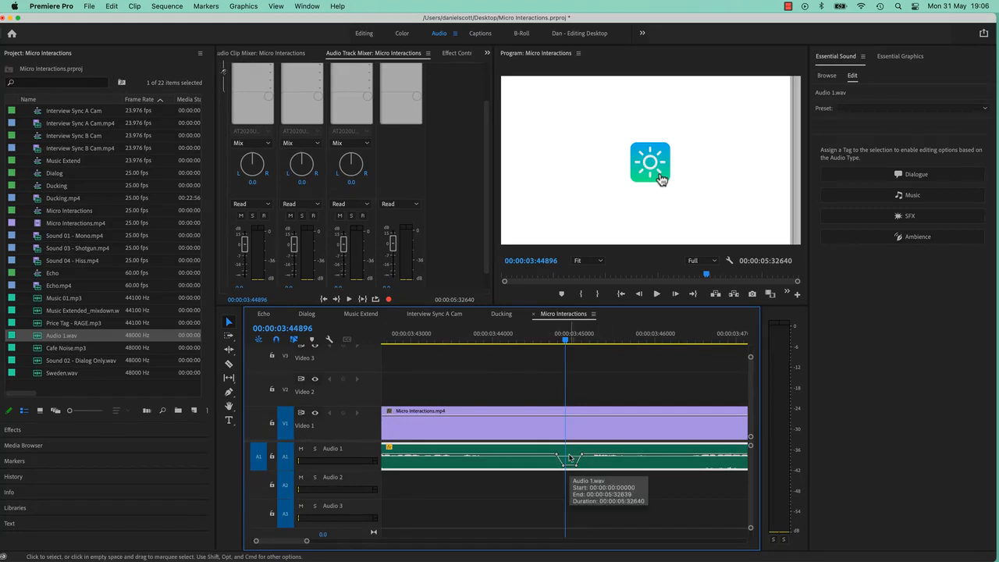
Place the playhead at 00:00:03:45355 and enlarge Audio 1 to inspect the waveform where the sound begins after the dip.
key(=)
key(=)
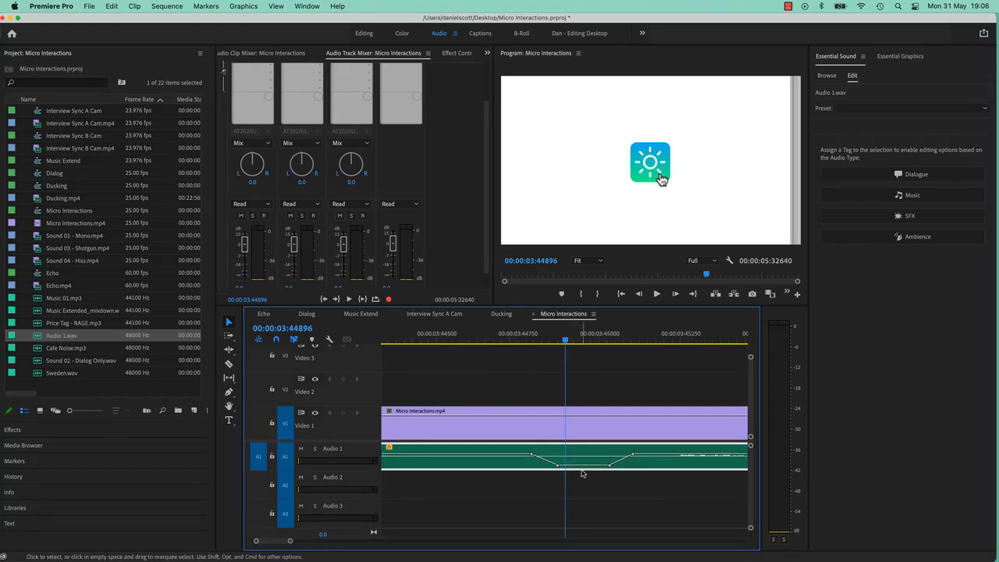
click(713, 336)
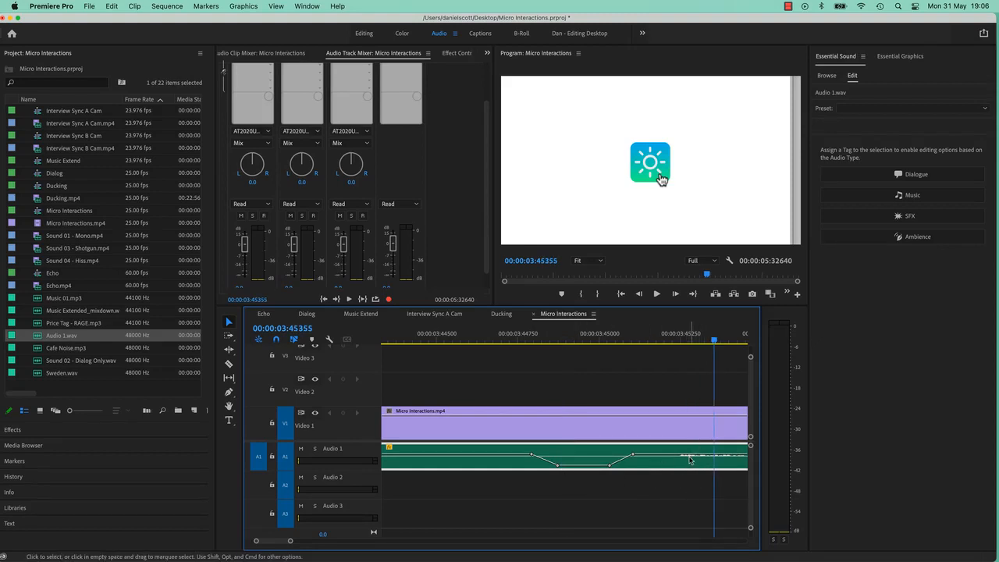
alt+scroll(689, 460, up, 8)
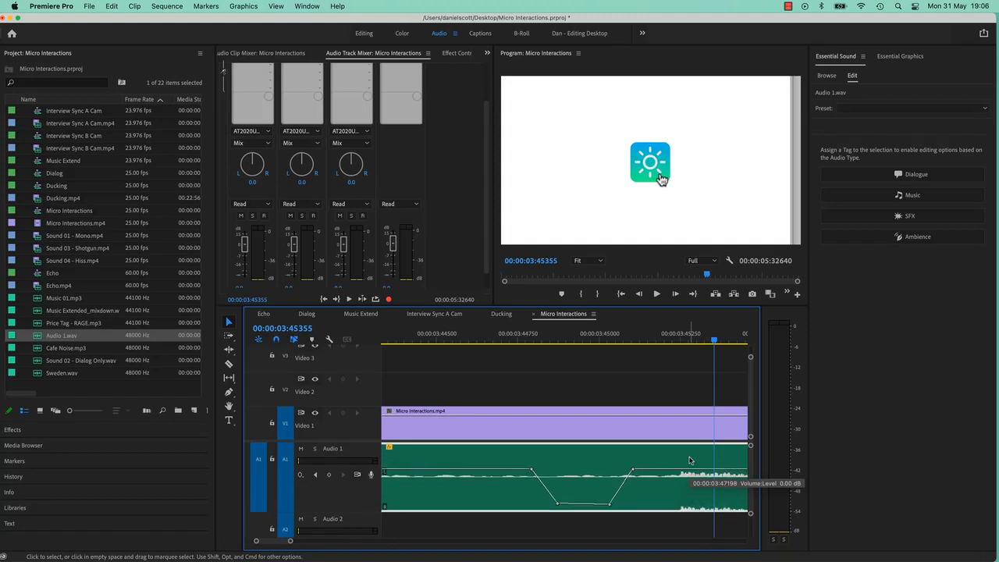
alt+scroll(688, 460, up, 3)
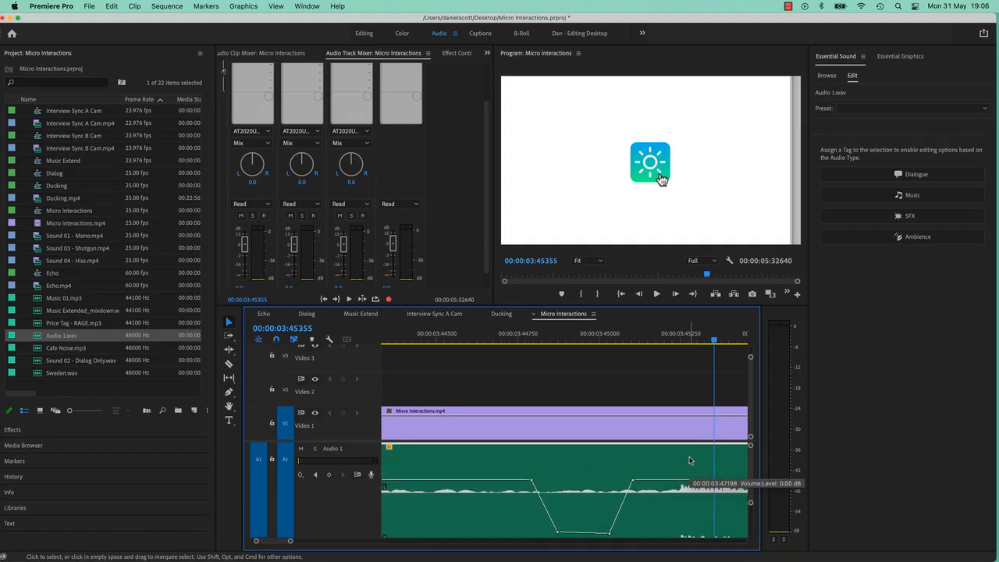
alt+scroll(688, 461, up, 1)
scroll(687, 464, right, 2)
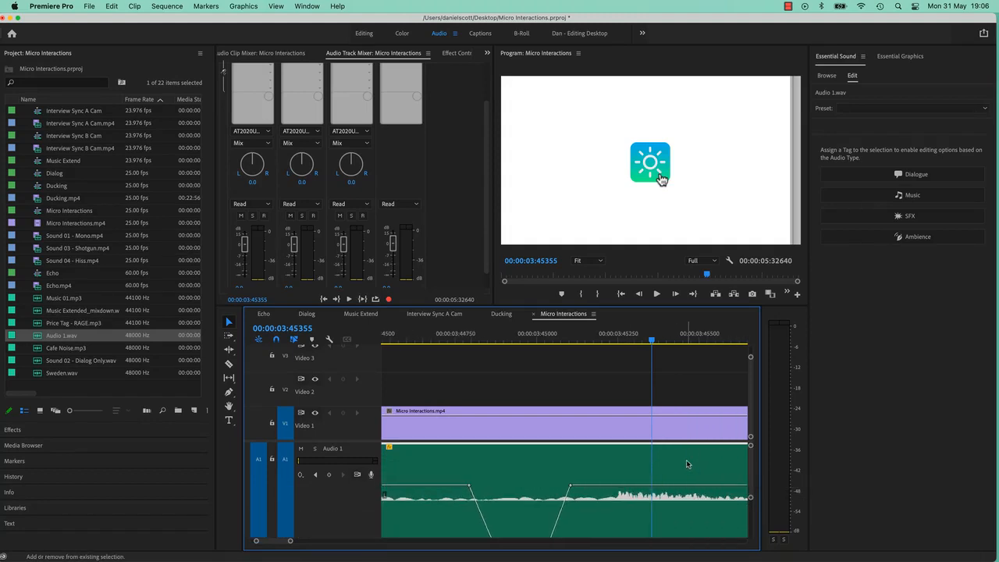
Maximize the timeline and examine the Audio 1.wav waveform around the playhead in sample-level detail.
key(grave)
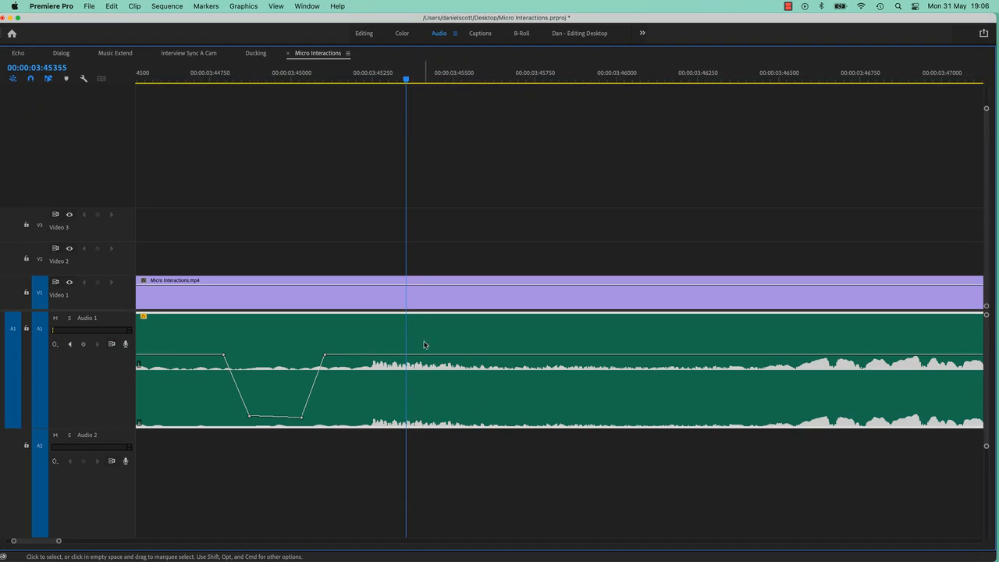
key(=)
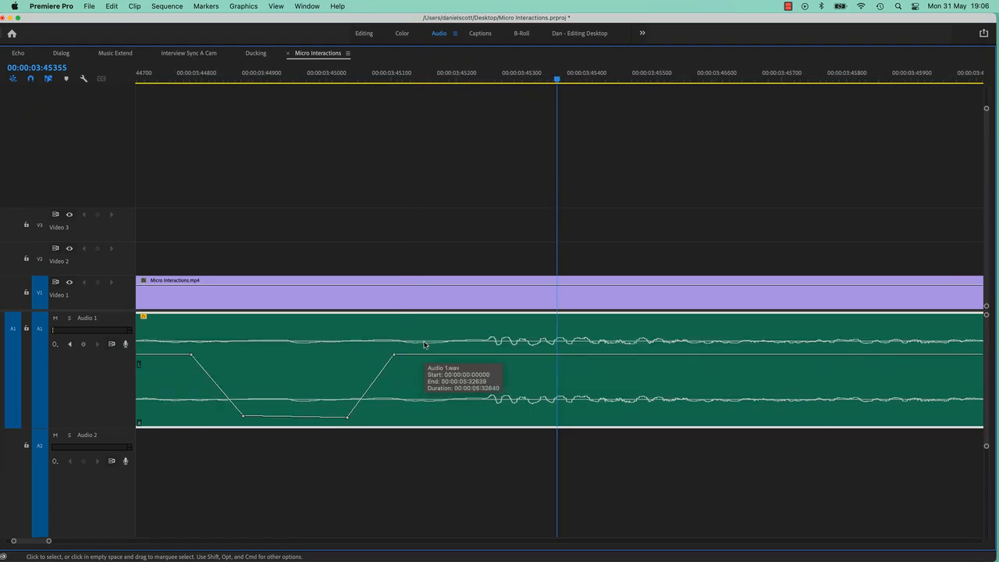
key(=)
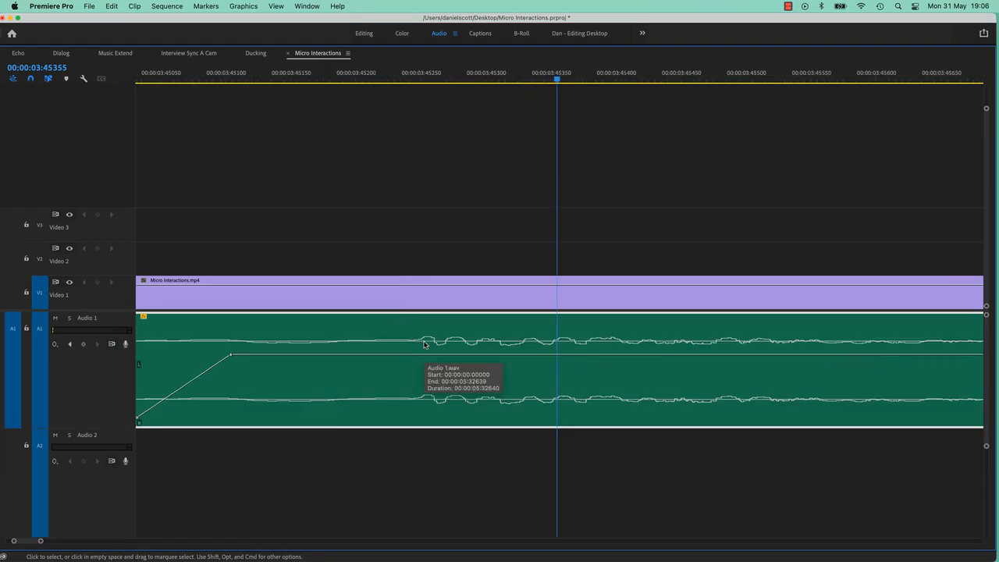
key(=)
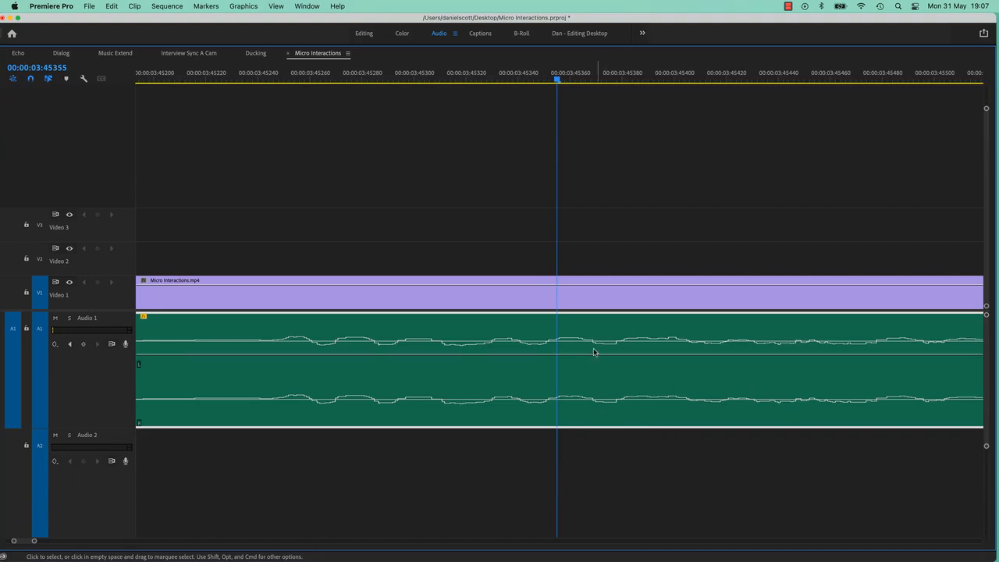
Restore the normal workspace layout and turn audio time units off again for the sequence.
key(grave)
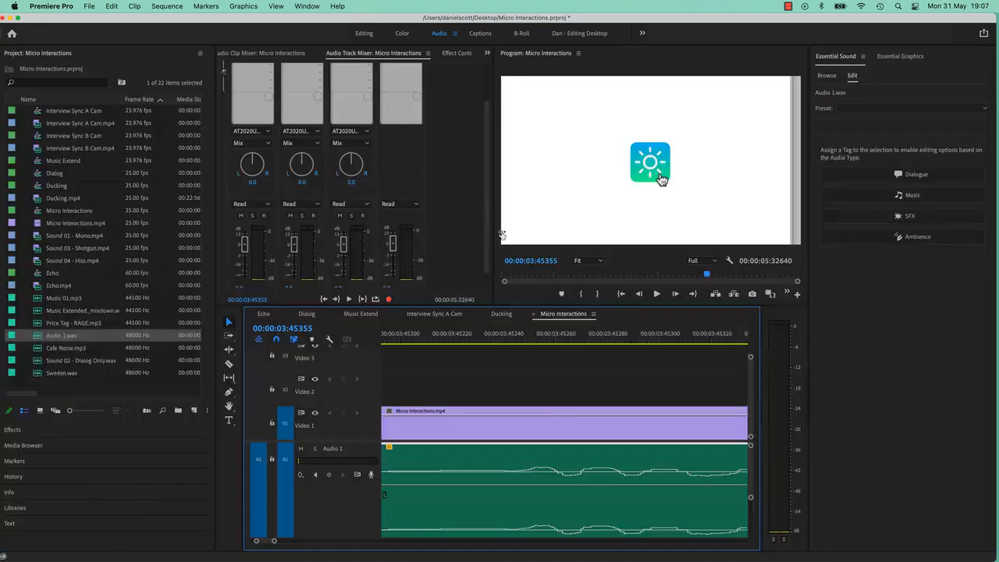
click(594, 313)
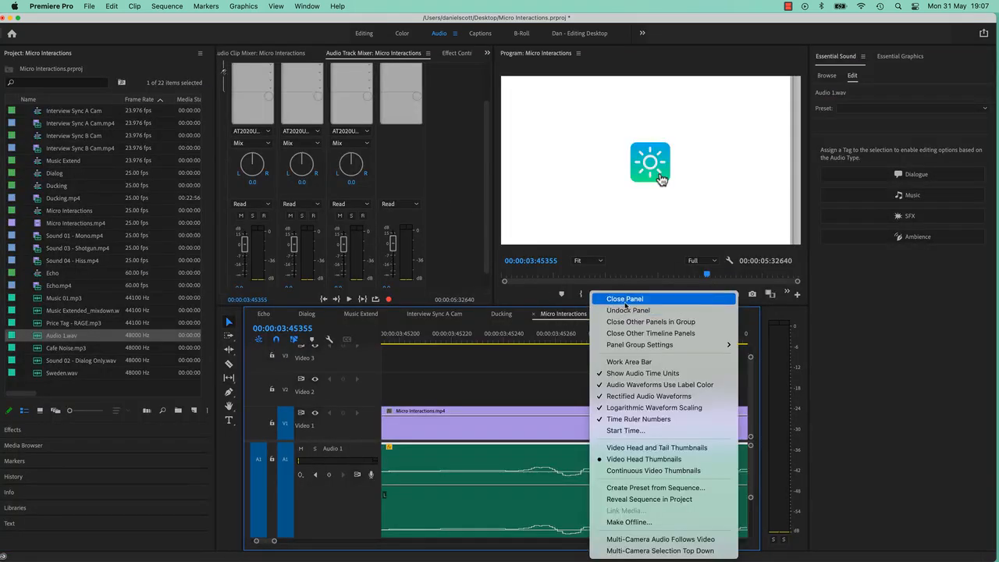
click(626, 373)
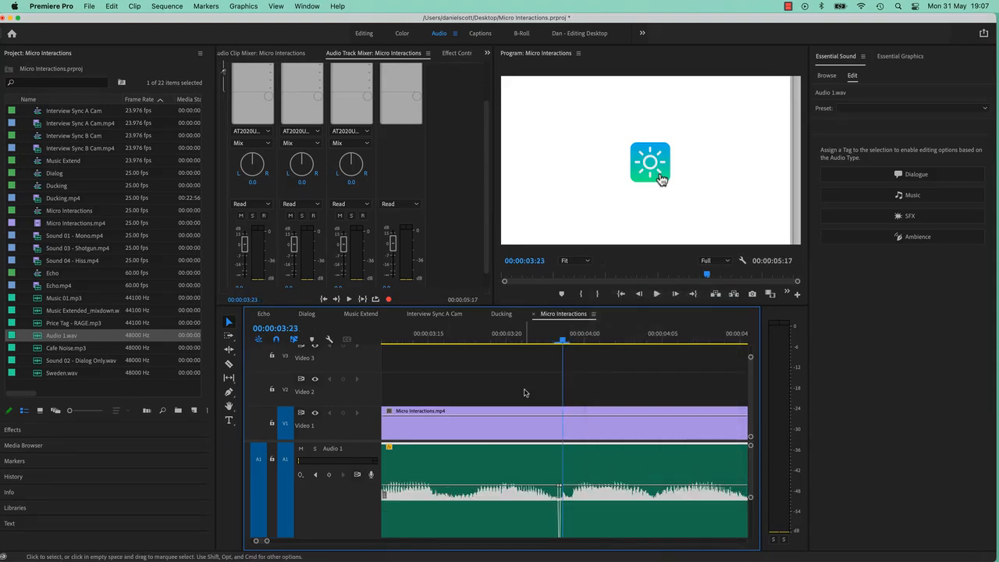
Scrub the playhead in whole frames to 00:00:03:20 and return it to 00:00:03:23.
drag(565, 342, 505, 352)
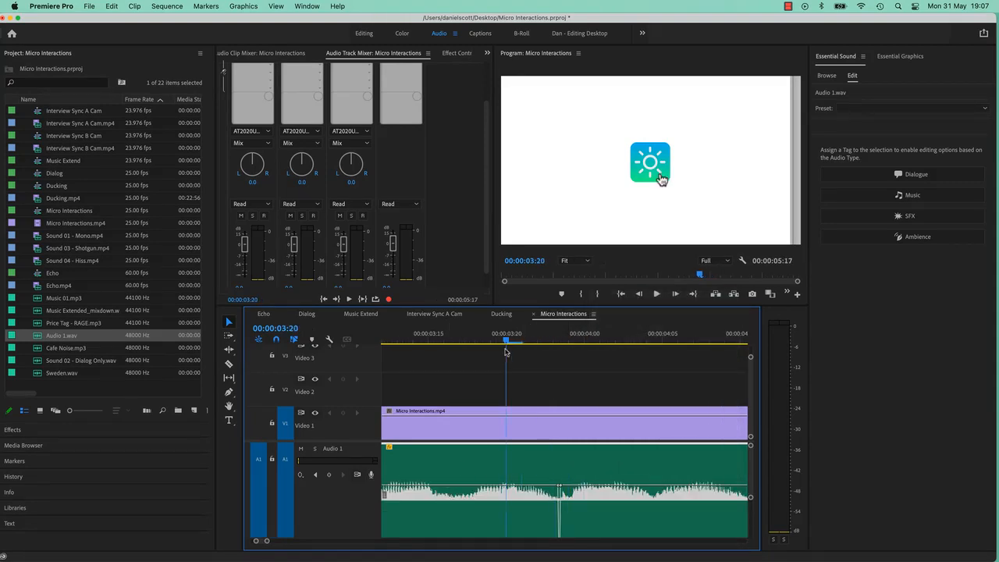
click(552, 341)
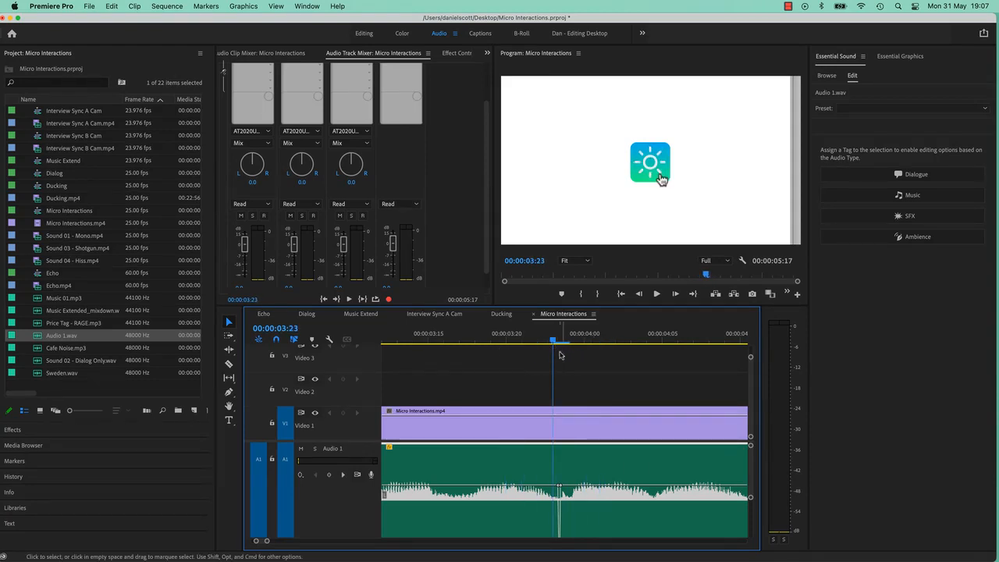